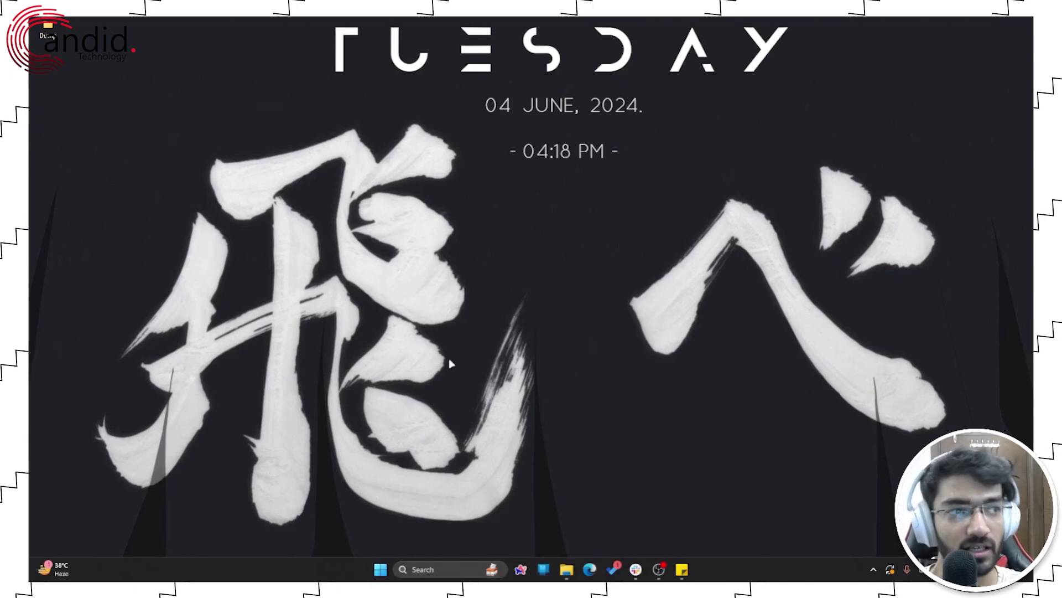
End the running Discord process in Task Manager and close Task Manager.
{"action": "right_click", "coordinate": [381, 570]}
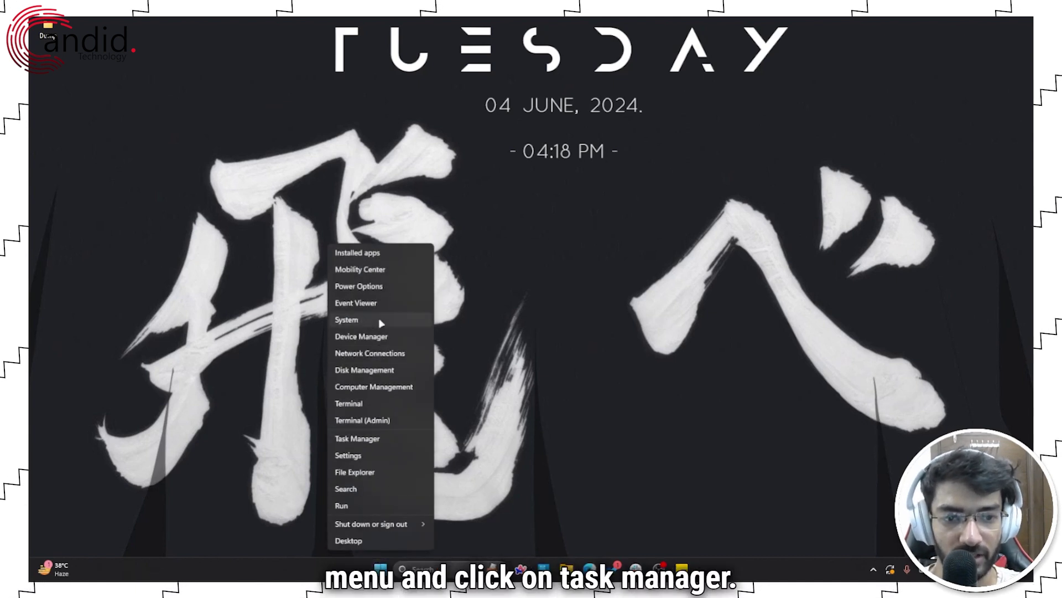
{"action": "left_click", "coordinate": [371, 440]}
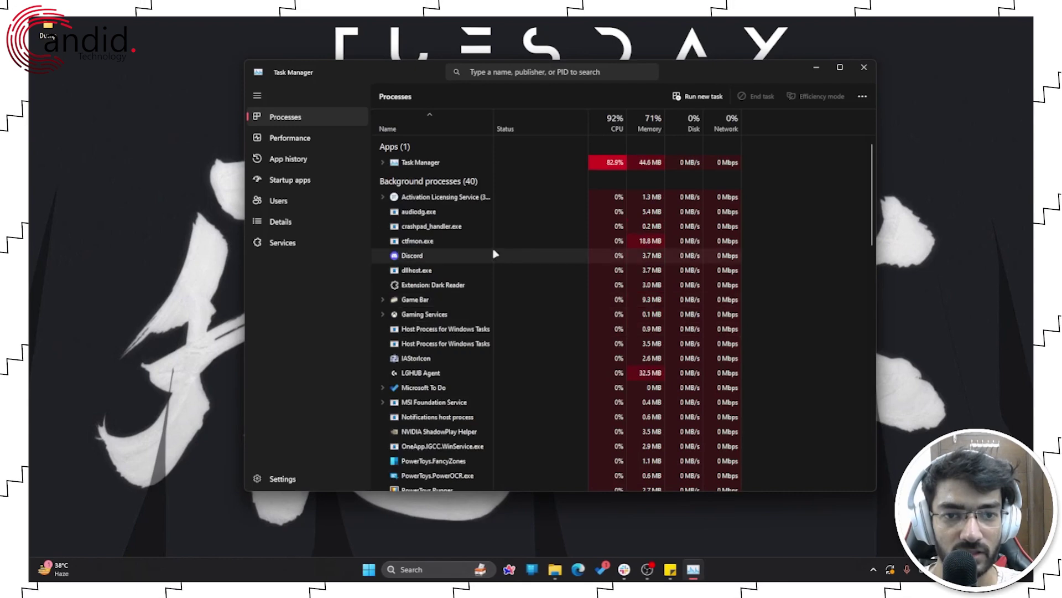
{"action": "scroll", "coordinate": [496, 265], "scroll_direction": "down", "scroll_amount": 4}
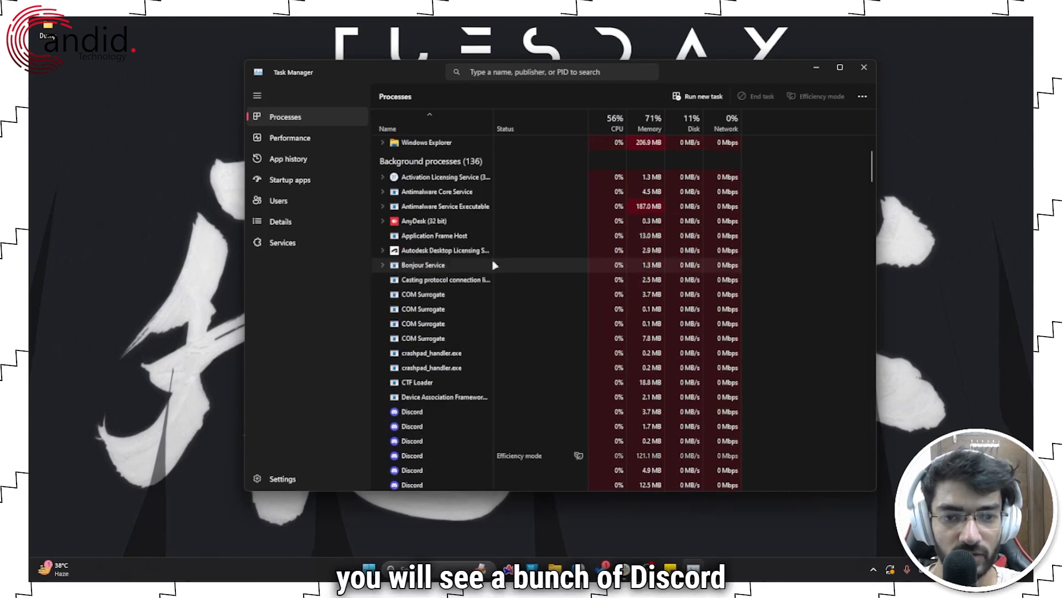
{"action": "scroll", "coordinate": [496, 265], "scroll_direction": "down", "scroll_amount": 1}
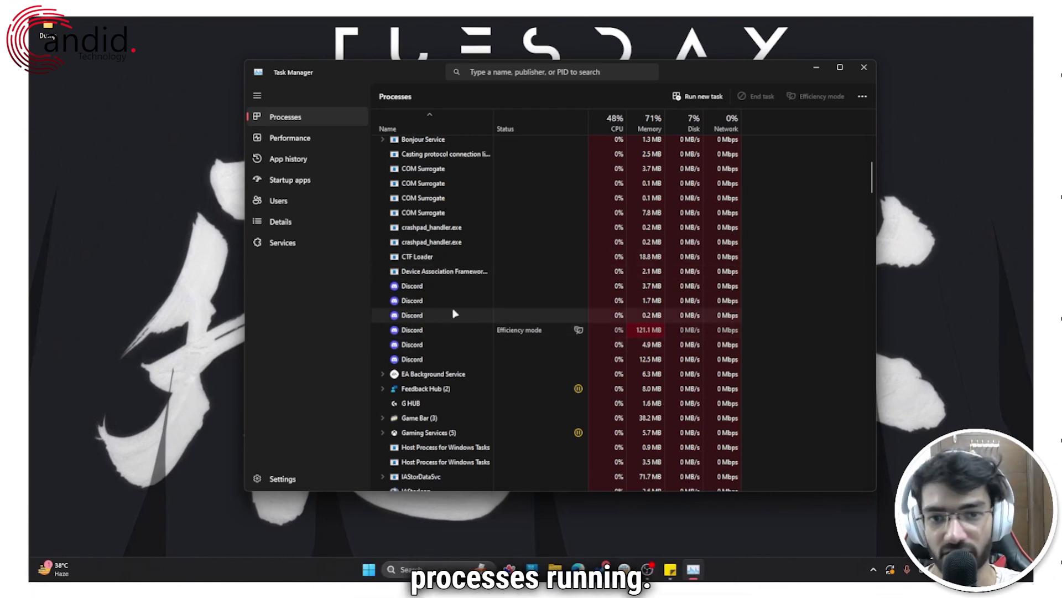
{"action": "left_click", "coordinate": [443, 330]}
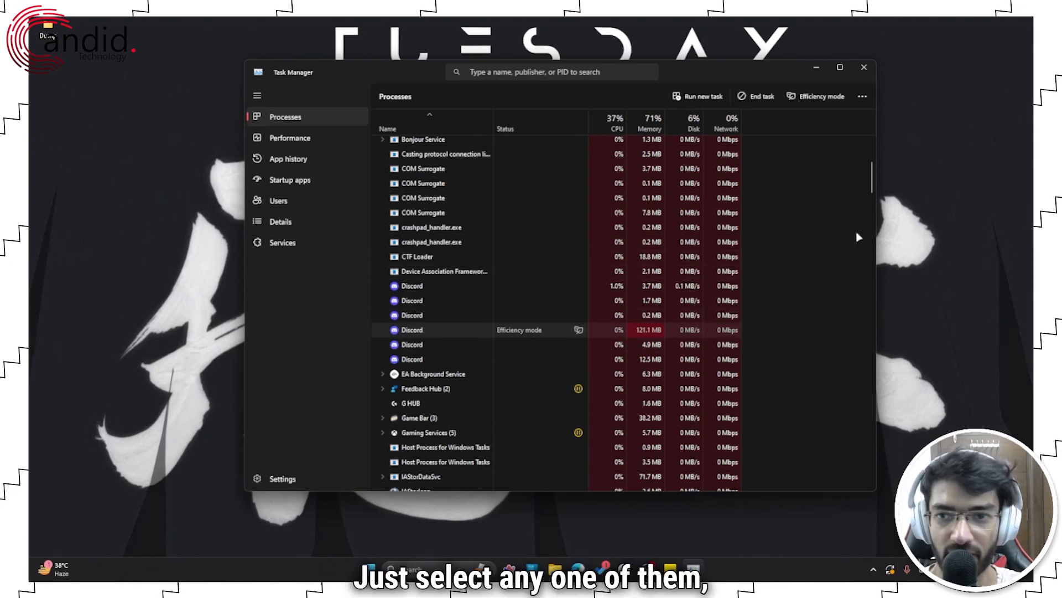
{"action": "left_click", "coordinate": [756, 96]}
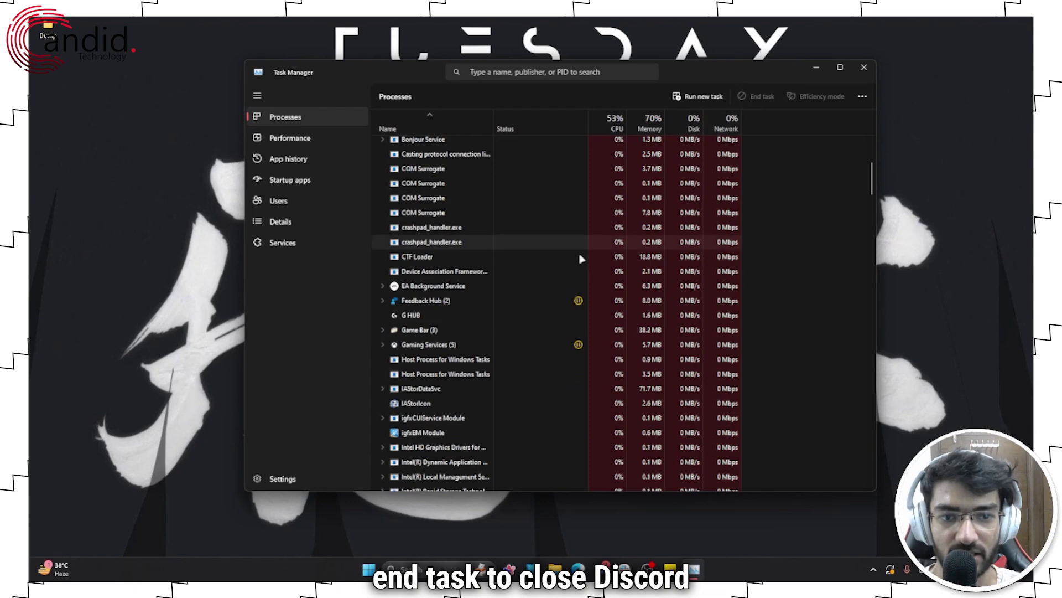
{"action": "left_click", "coordinate": [865, 68]}
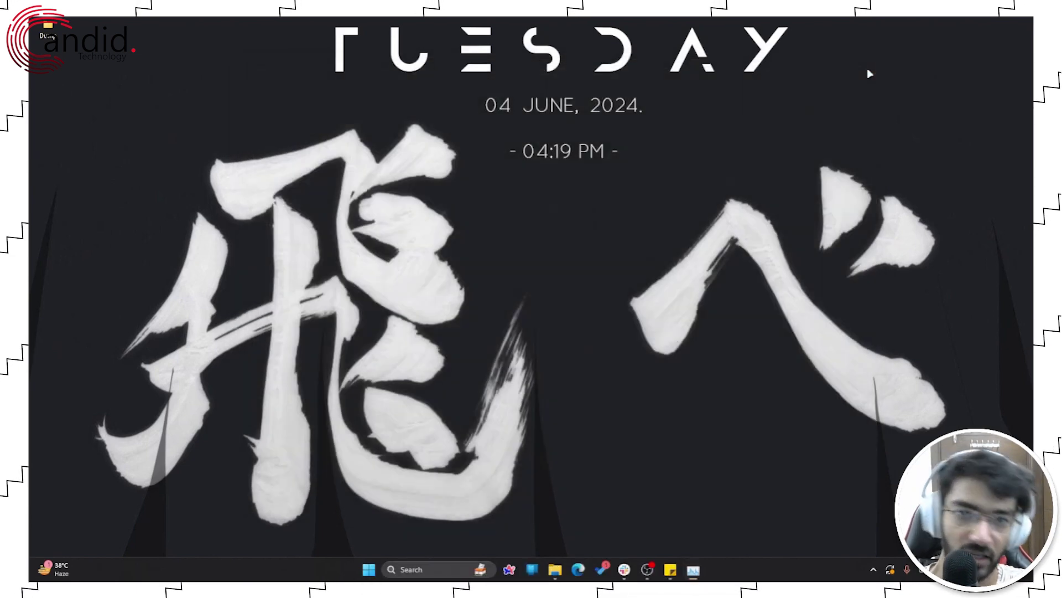
Search Windows for Discord and launch the app again.
{"action": "key", "text": "super"}
{"action": "type", "text": "disco"}
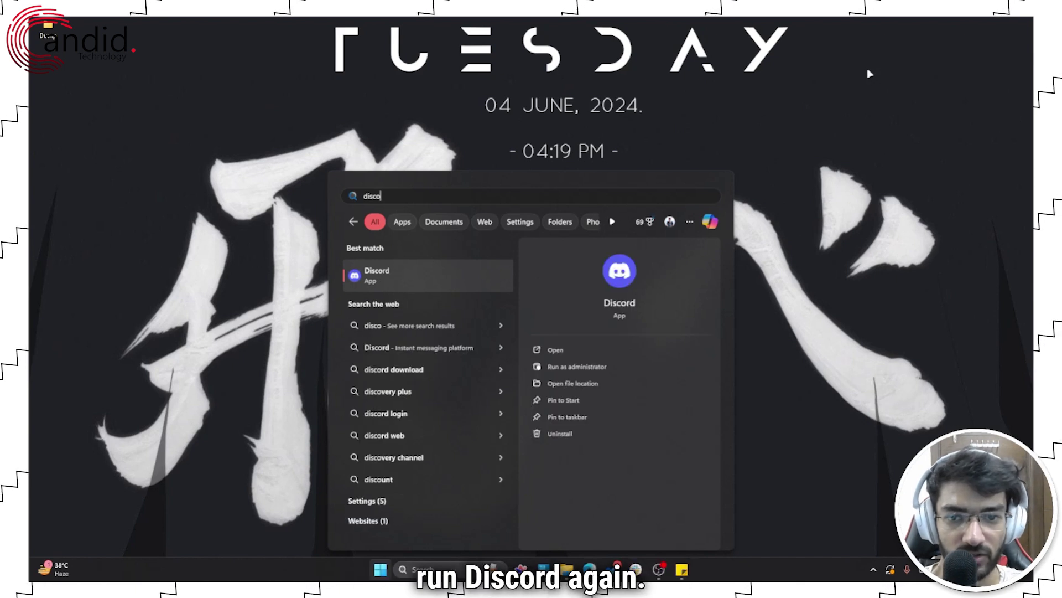
{"action": "key", "text": "Return"}
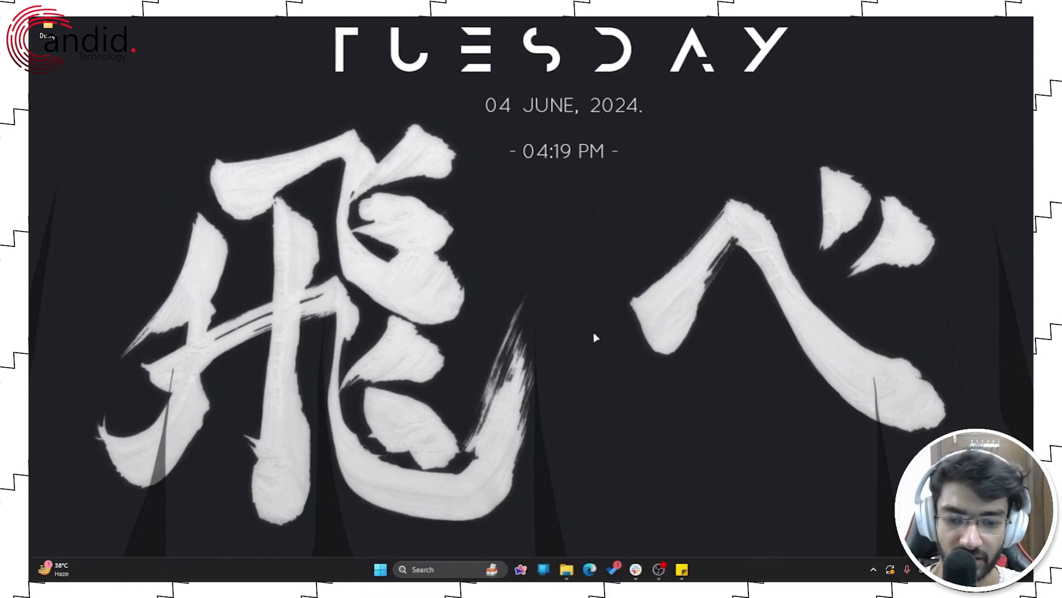
Check the Wi-Fi connection in the quick settings and run an internet speed test at fast.com in Edge.
{"action": "left_click", "coordinate": [929, 570]}
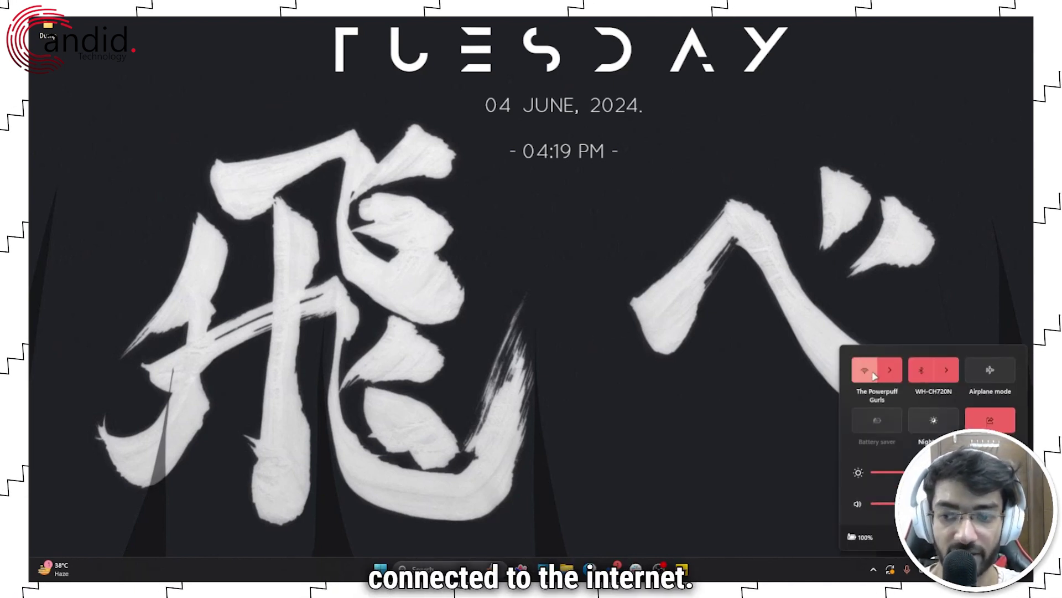
{"action": "left_click", "coordinate": [520, 519]}
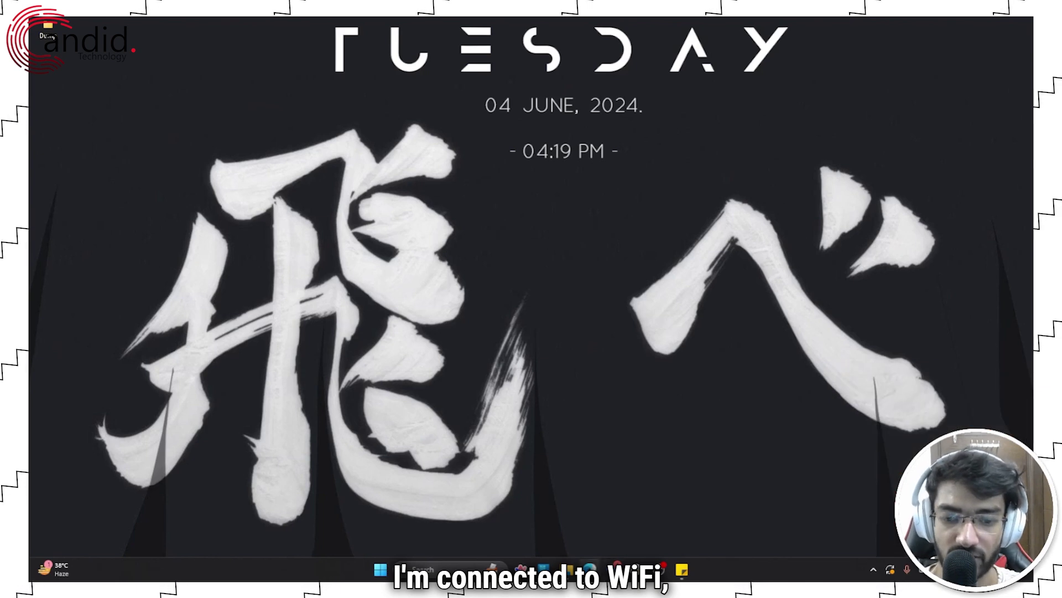
{"action": "left_click", "coordinate": [590, 569]}
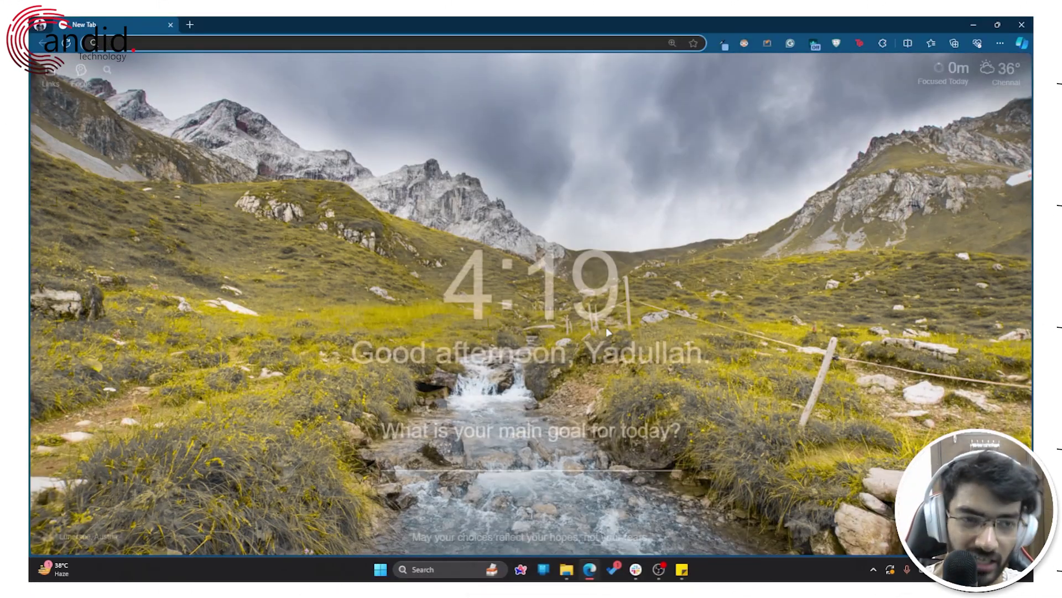
{"action": "type", "text": "fast.com"}
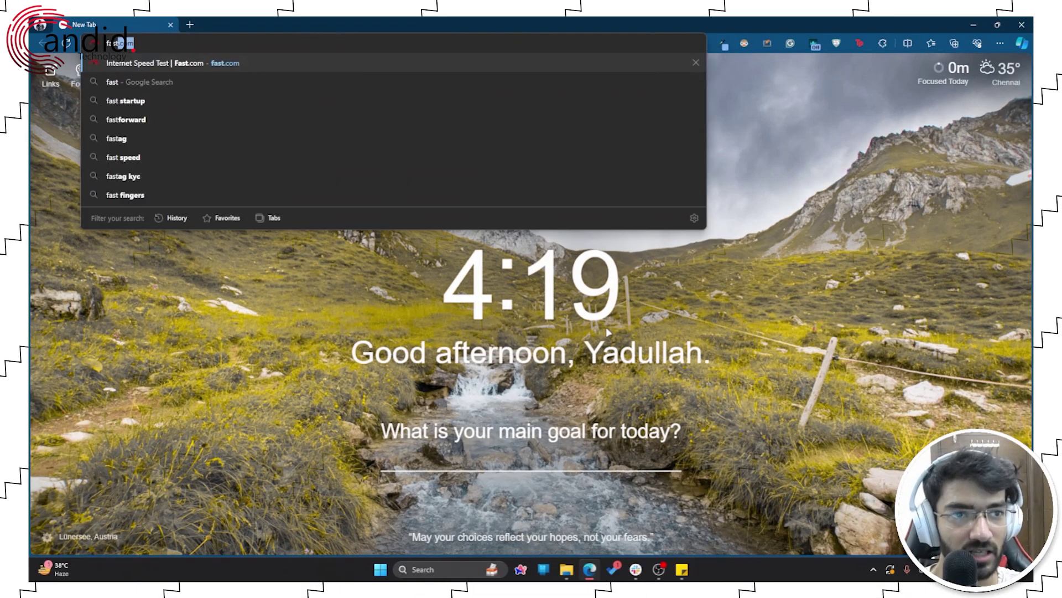
{"action": "key", "text": "Return"}
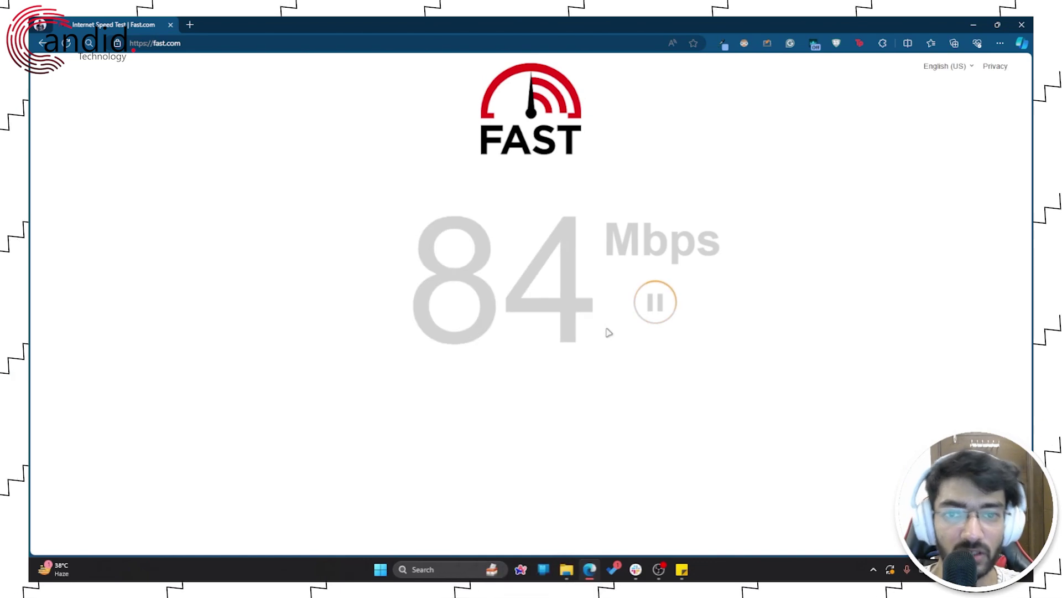
{"action": "left_click_drag", "start_coordinate": [389, 253], "coordinate": [636, 254]}
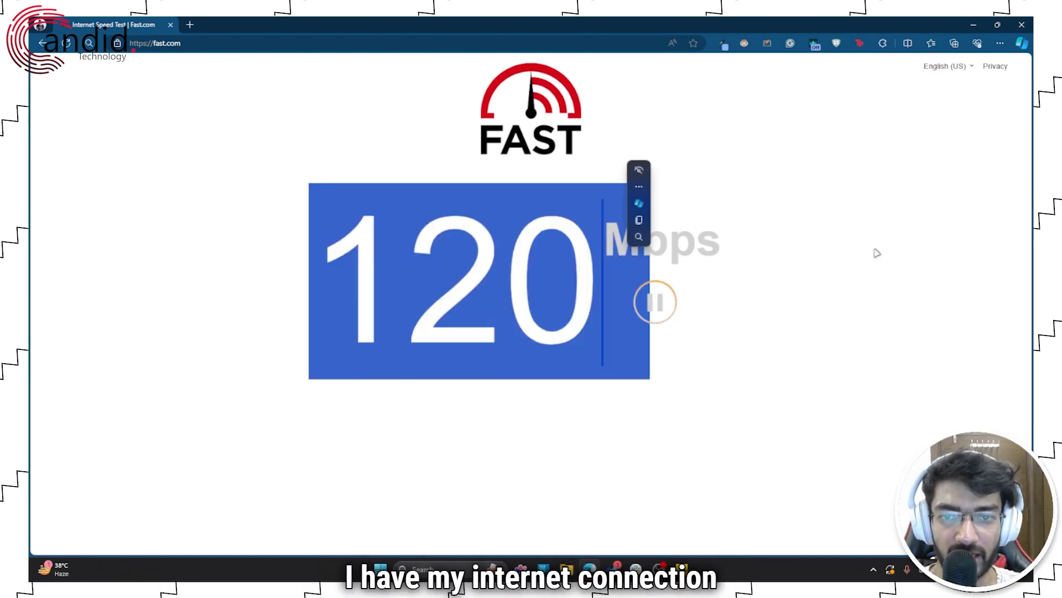
{"action": "left_click", "coordinate": [877, 251]}
Open discordstatus.com in the current browser tab.
{"action": "left_click", "coordinate": [313, 44]}
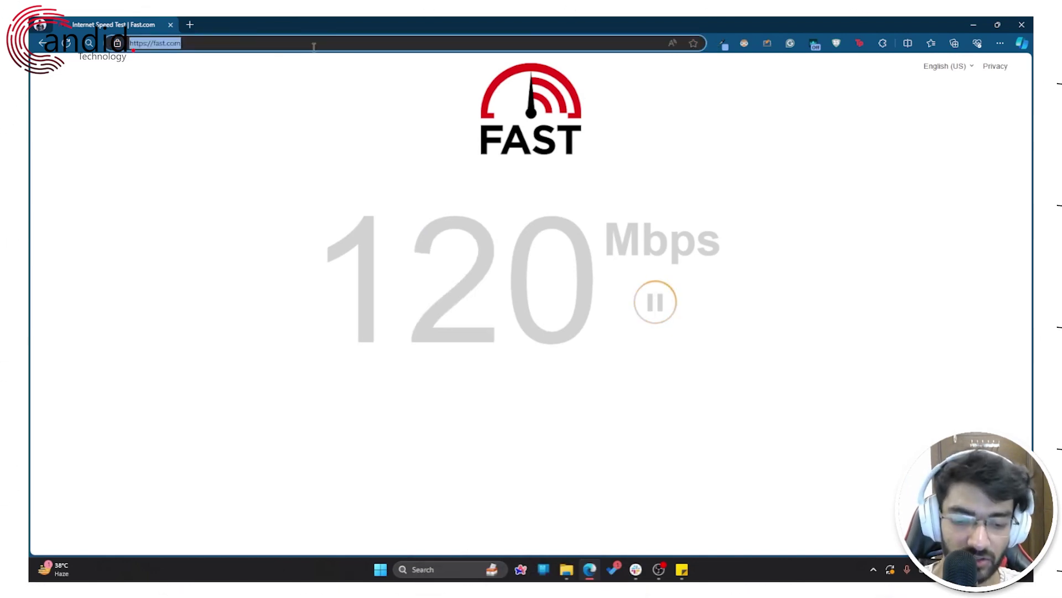
{"action": "type", "text": "discordstt"}
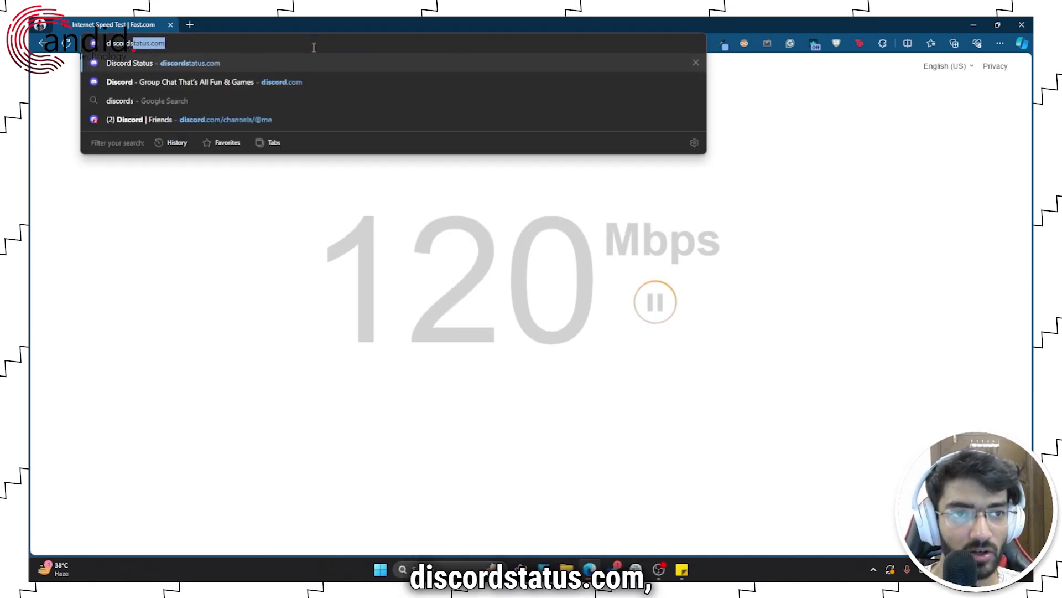
{"action": "key", "text": "BackSpace"}
{"action": "key", "text": "BackSpace"}
{"action": "key", "text": "BackSpace"}
{"action": "type", "text": "statu"}
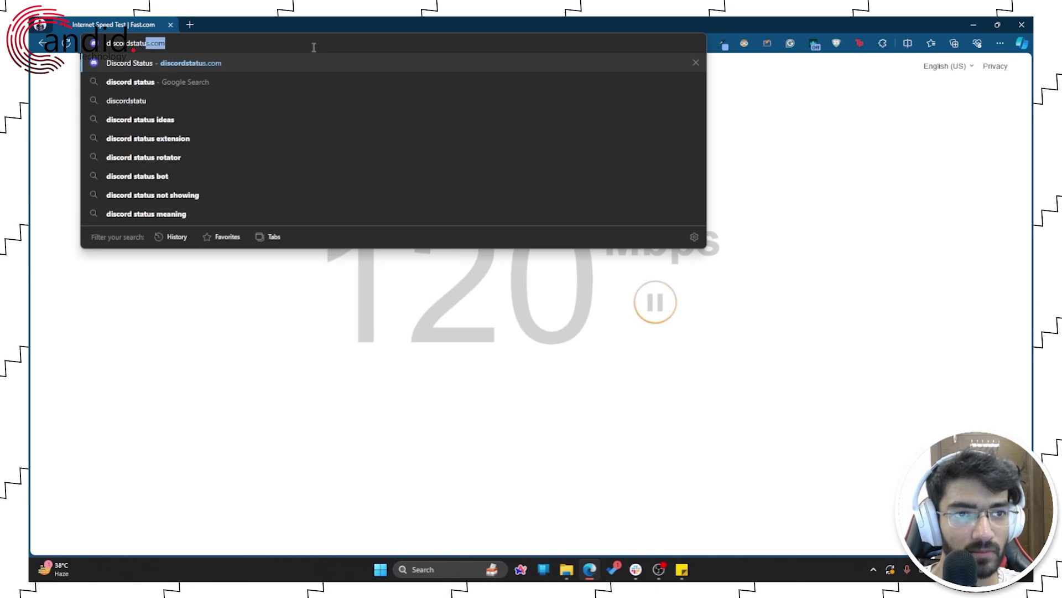
{"action": "key", "text": "Return"}
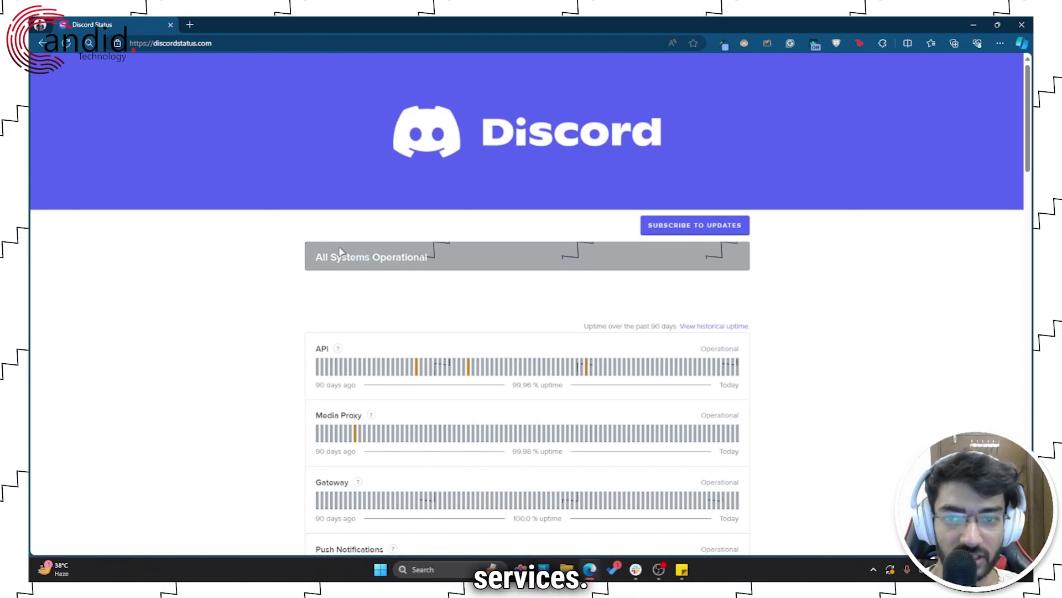
Review the status of Discord's services and expand the Client group to examine each platform.
{"action": "scroll", "coordinate": [352, 269], "scroll_direction": "down", "scroll_amount": 1}
{"action": "scroll", "coordinate": [332, 268], "scroll_direction": "down", "scroll_amount": 8}
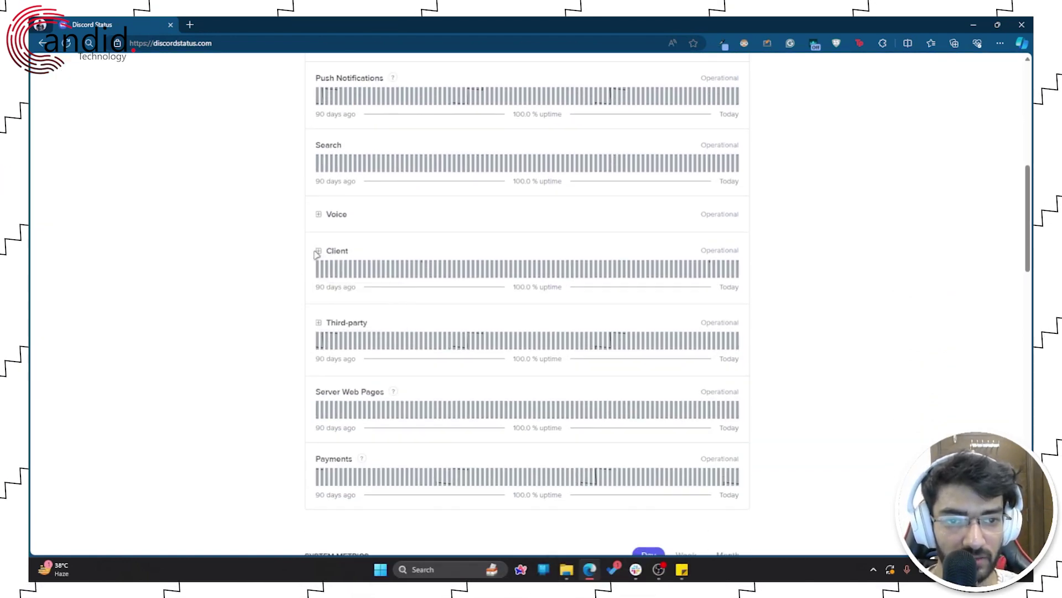
{"action": "left_click", "coordinate": [318, 251]}
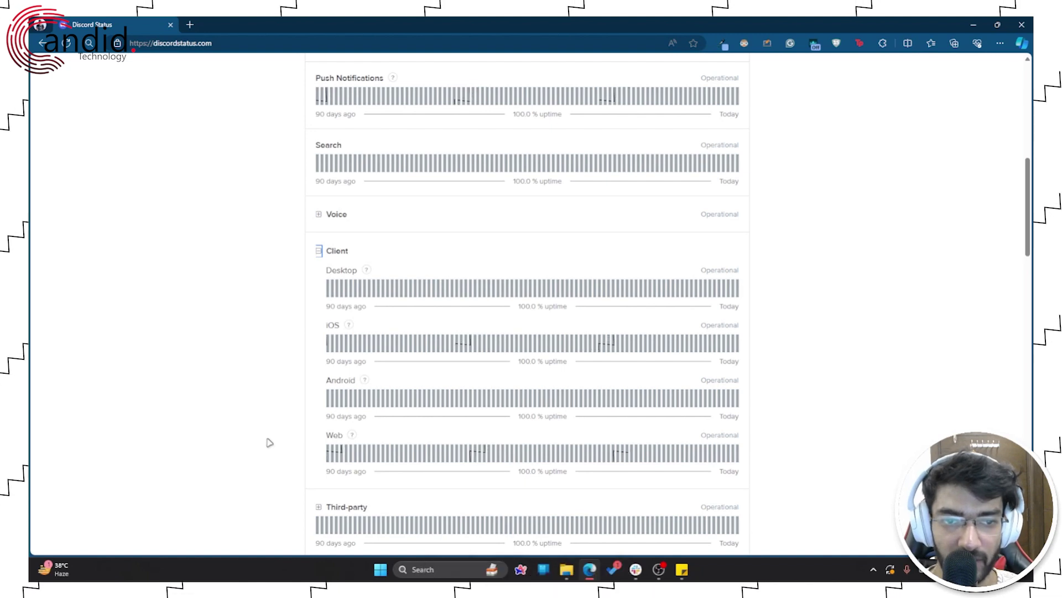
{"action": "scroll", "coordinate": [261, 353], "scroll_direction": "down", "scroll_amount": 1}
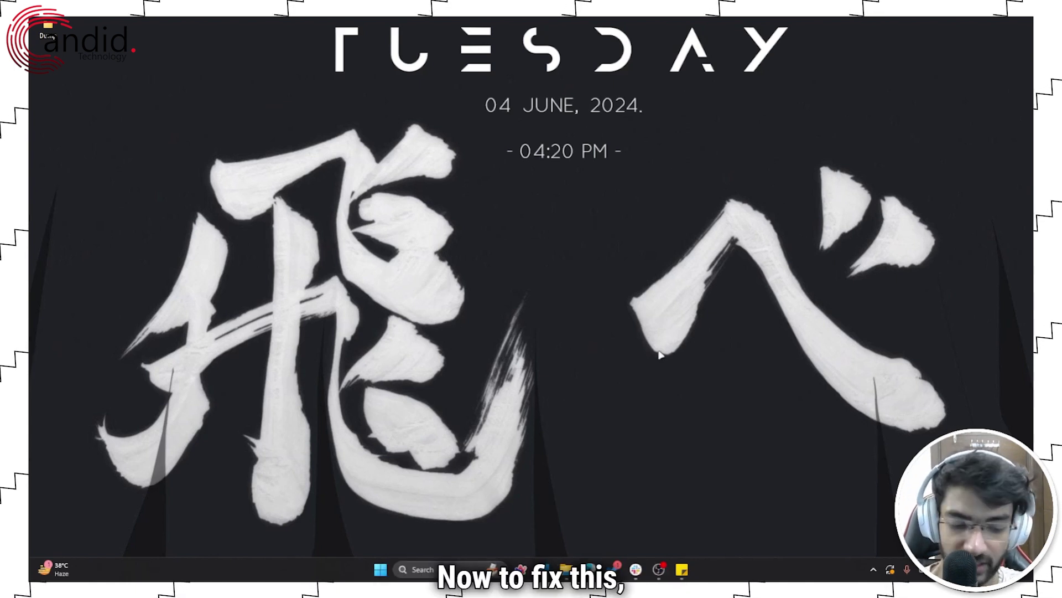
Open the %appdata% location with the Run command and select the discord folder in it.
{"action": "key", "text": "super+r"}
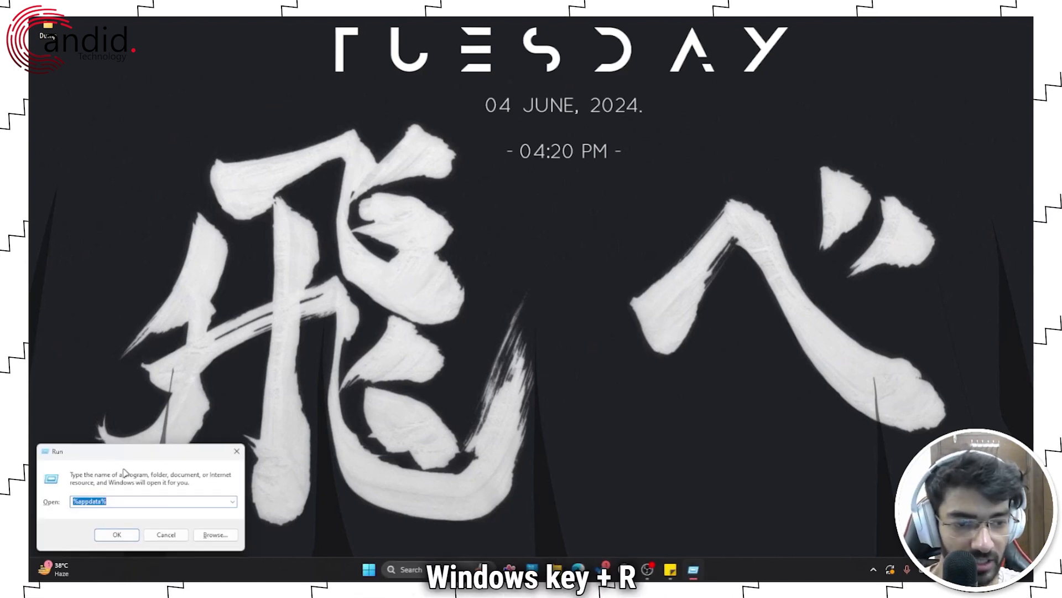
{"action": "left_click", "coordinate": [532, 271]}
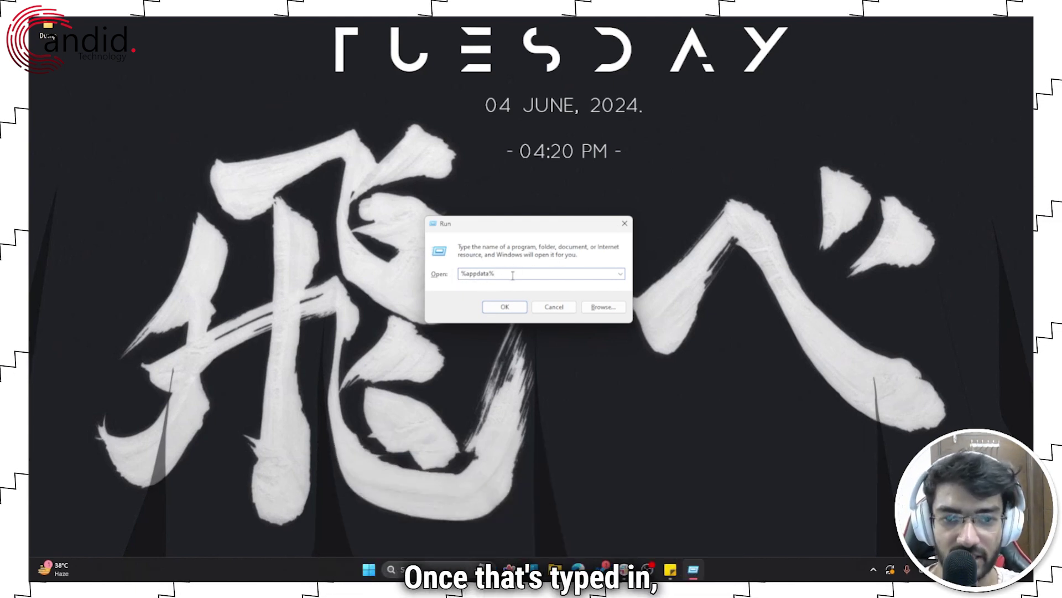
{"action": "left_click", "coordinate": [504, 307]}
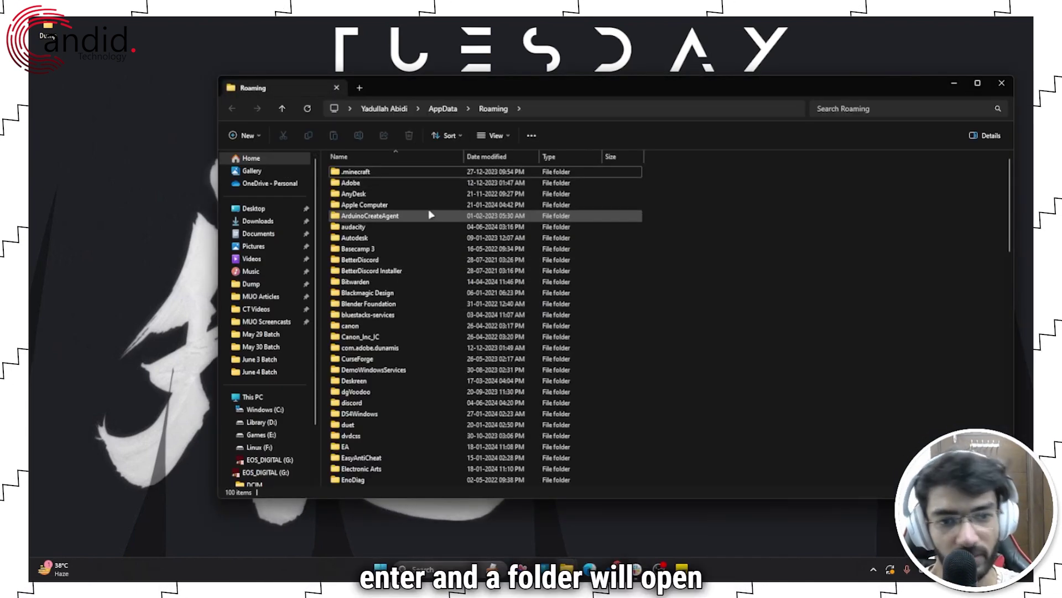
{"action": "left_click", "coordinate": [403, 247]}
{"action": "scroll", "coordinate": [403, 244], "scroll_direction": "down", "scroll_amount": 2}
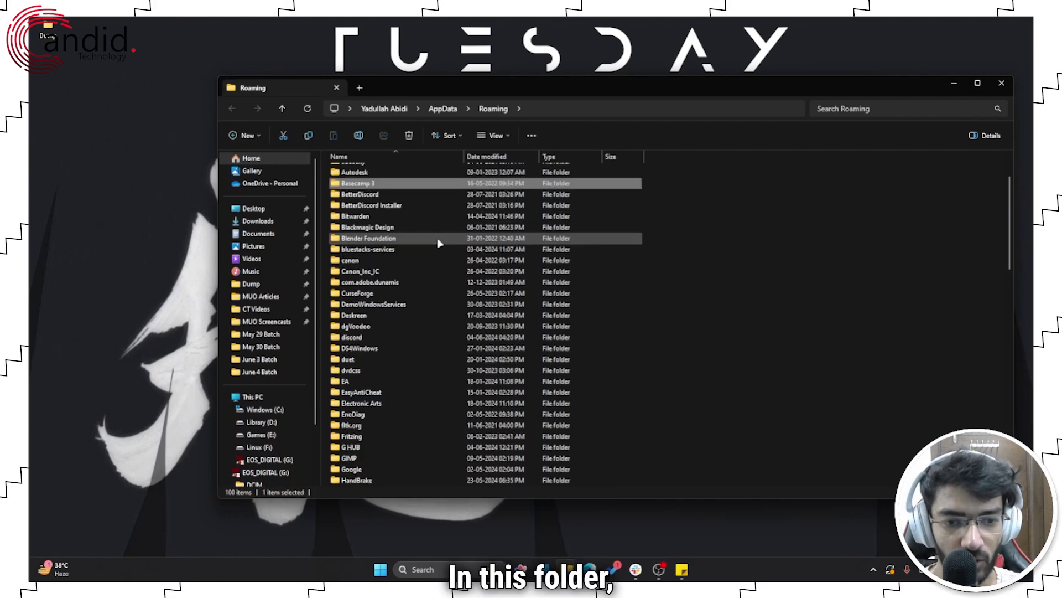
{"action": "left_click", "coordinate": [418, 337]}
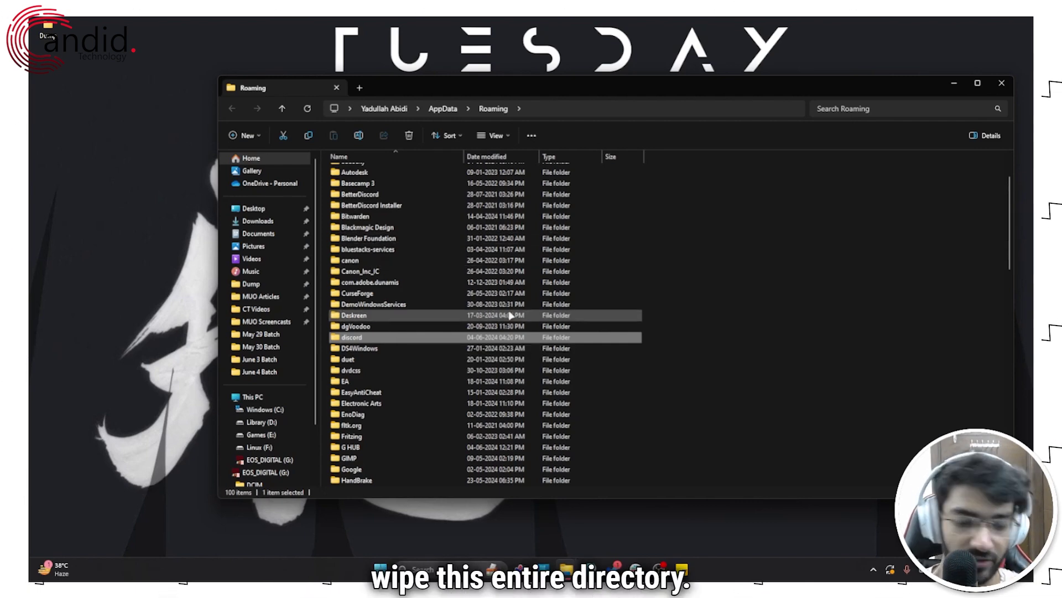
{"action": "key", "text": "ctrl+a"}
{"action": "scroll", "coordinate": [538, 248], "scroll_direction": "up", "scroll_amount": 2}
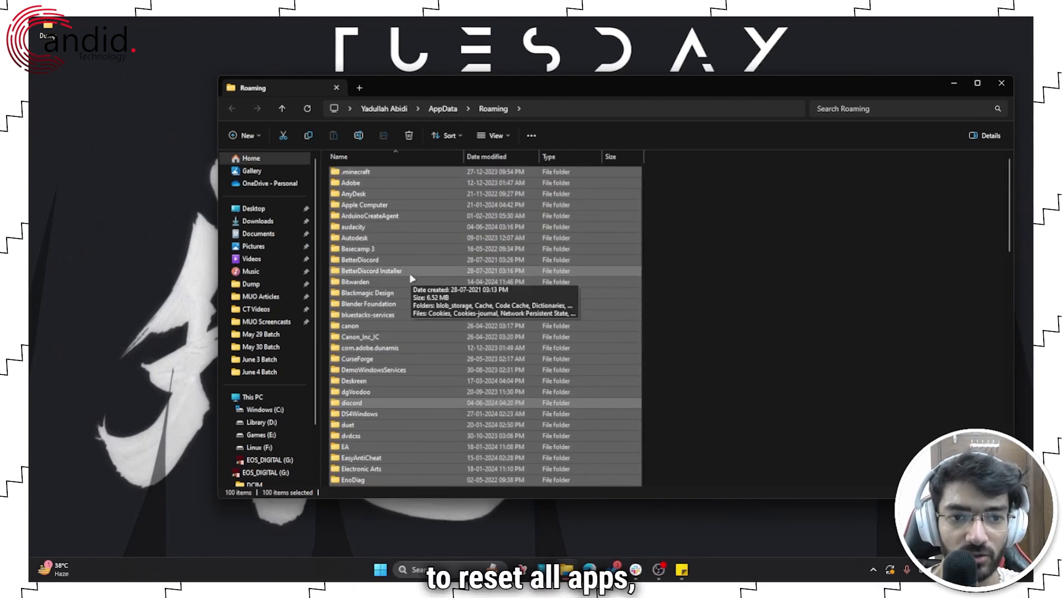
{"action": "left_click", "coordinate": [708, 296]}
Select only the discord folder inside the Roaming folder.
{"action": "scroll", "coordinate": [393, 275], "scroll_direction": "down", "scroll_amount": 4}
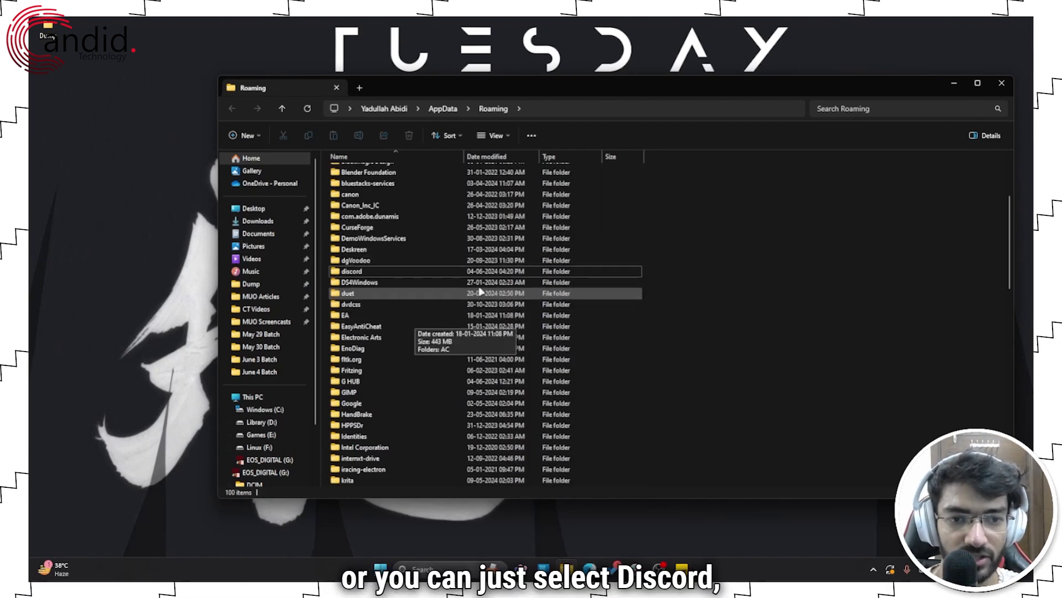
{"action": "left_click", "coordinate": [393, 271]}
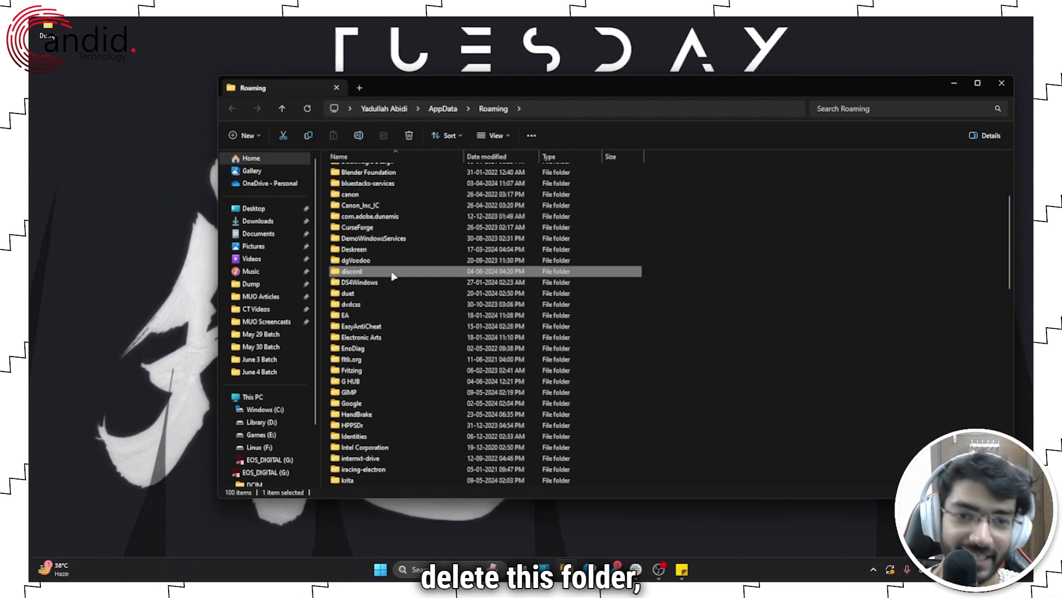
{"action": "right_click", "coordinate": [393, 273]}
{"action": "left_click", "coordinate": [732, 277]}
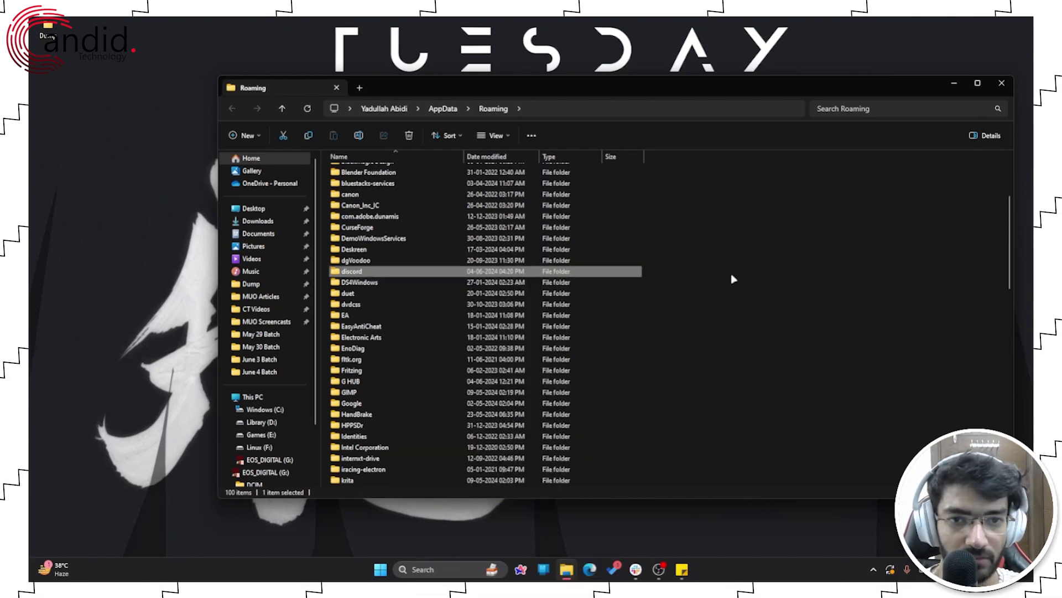
{"action": "left_click", "coordinate": [733, 277]}
{"action": "left_click", "coordinate": [376, 273]}
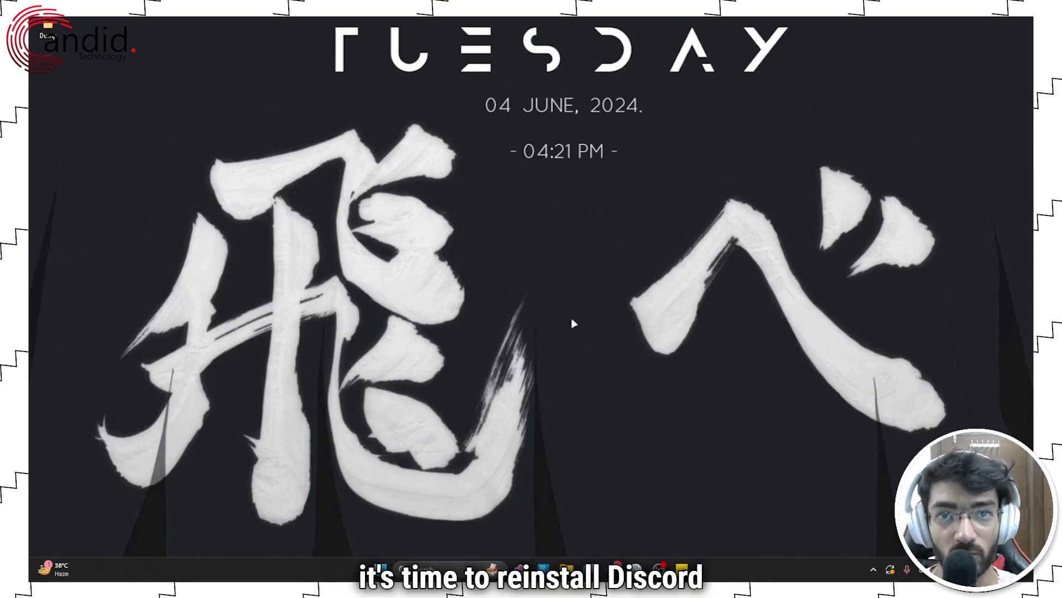
Open the list of installed apps in Windows Settings, find Discord and choose to uninstall it.
{"action": "right_click", "coordinate": [383, 569]}
{"action": "left_click", "coordinate": [404, 257]}
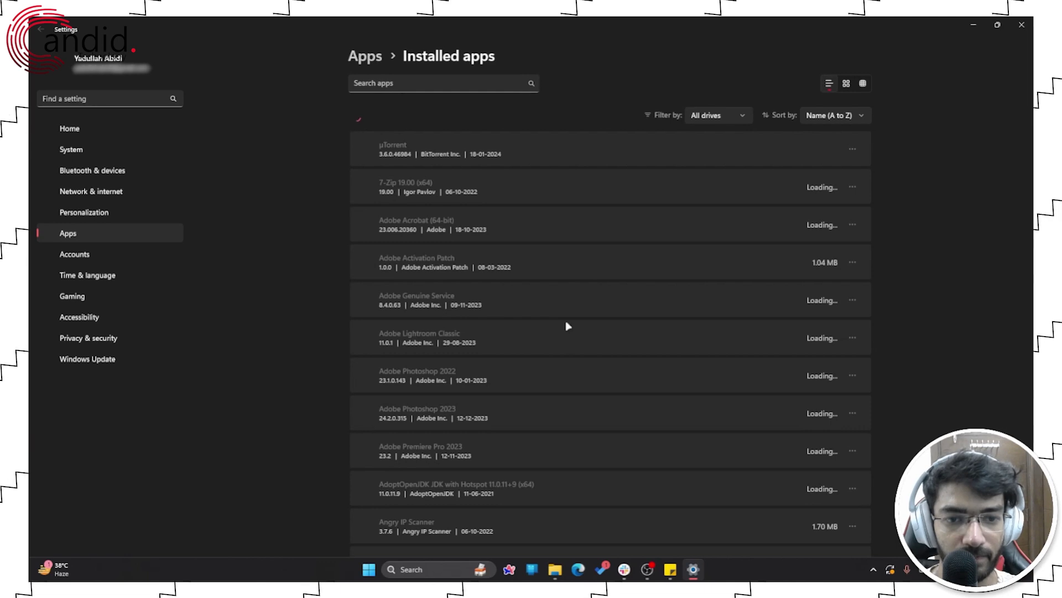
{"action": "scroll", "coordinate": [623, 330], "scroll_direction": "down", "scroll_amount": 4}
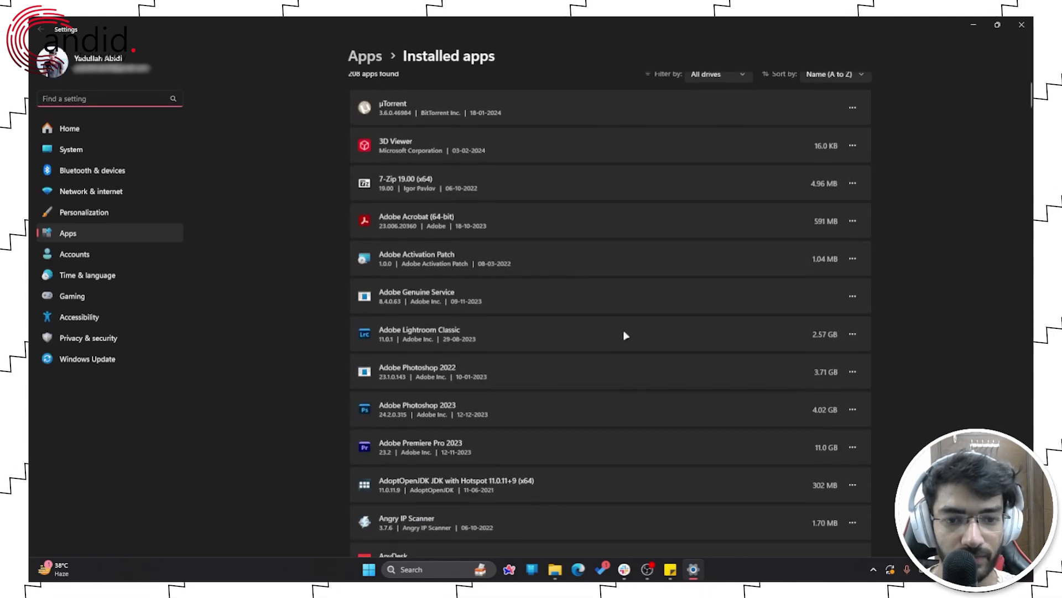
{"action": "scroll", "coordinate": [613, 250], "scroll_direction": "down", "scroll_amount": 12}
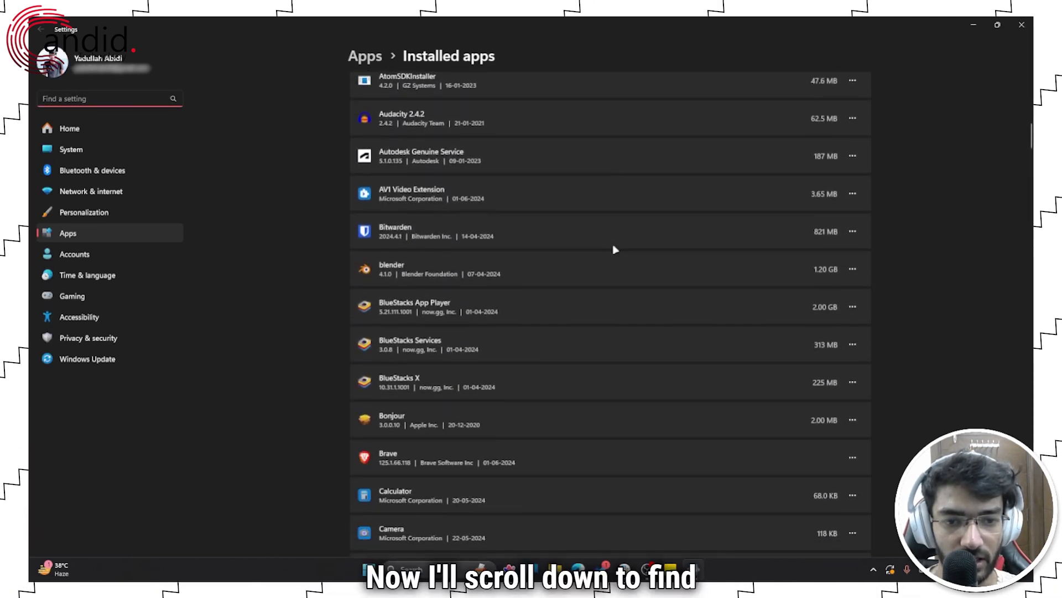
{"action": "scroll", "coordinate": [613, 250], "scroll_direction": "down", "scroll_amount": 10}
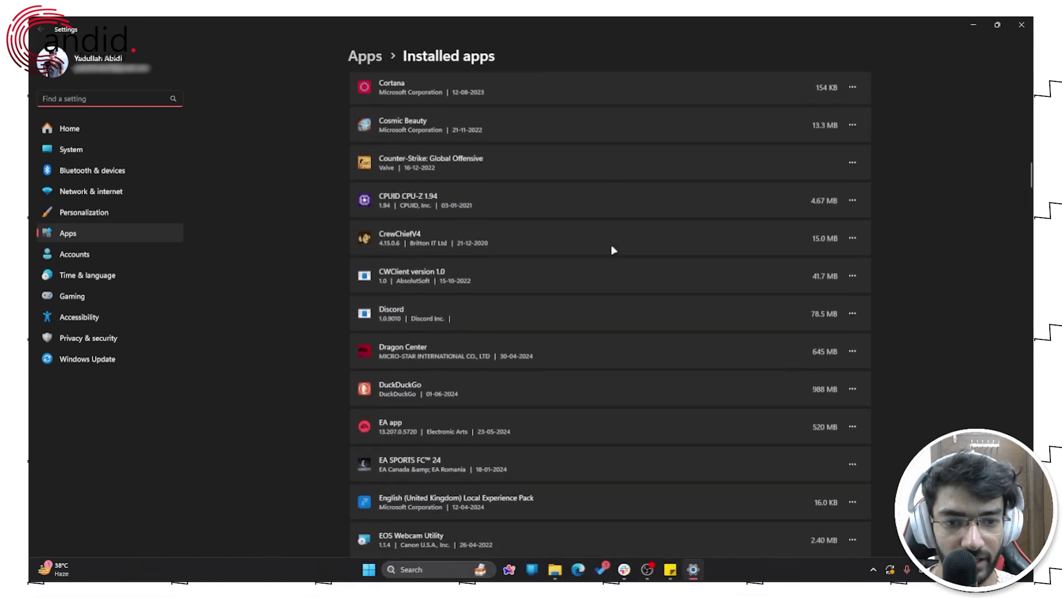
{"action": "scroll", "coordinate": [614, 250], "scroll_direction": "up", "scroll_amount": 2}
{"action": "left_click", "coordinate": [486, 347]}
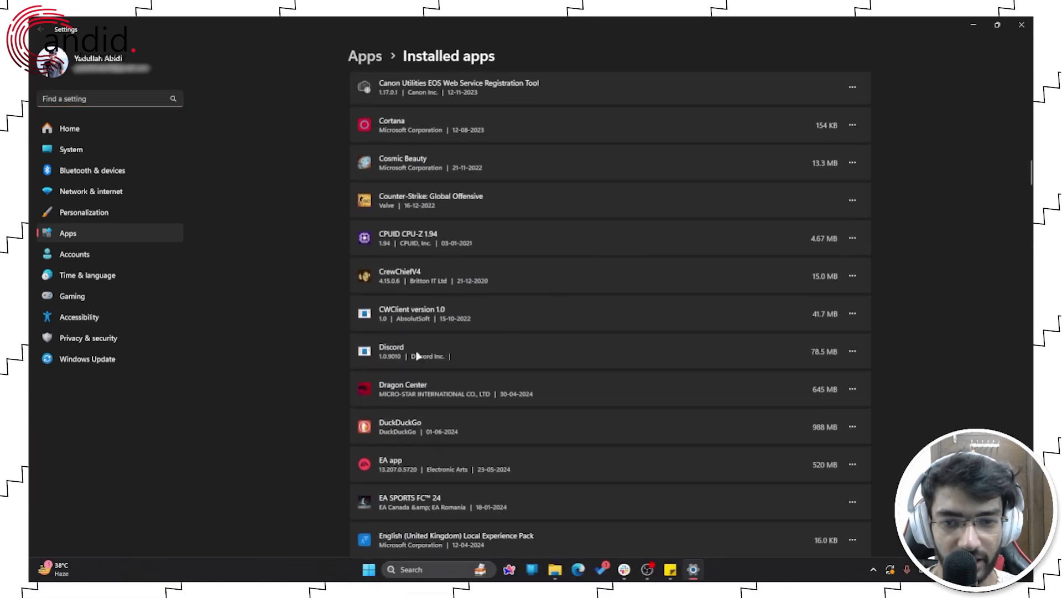
{"action": "left_click", "coordinate": [858, 357]}
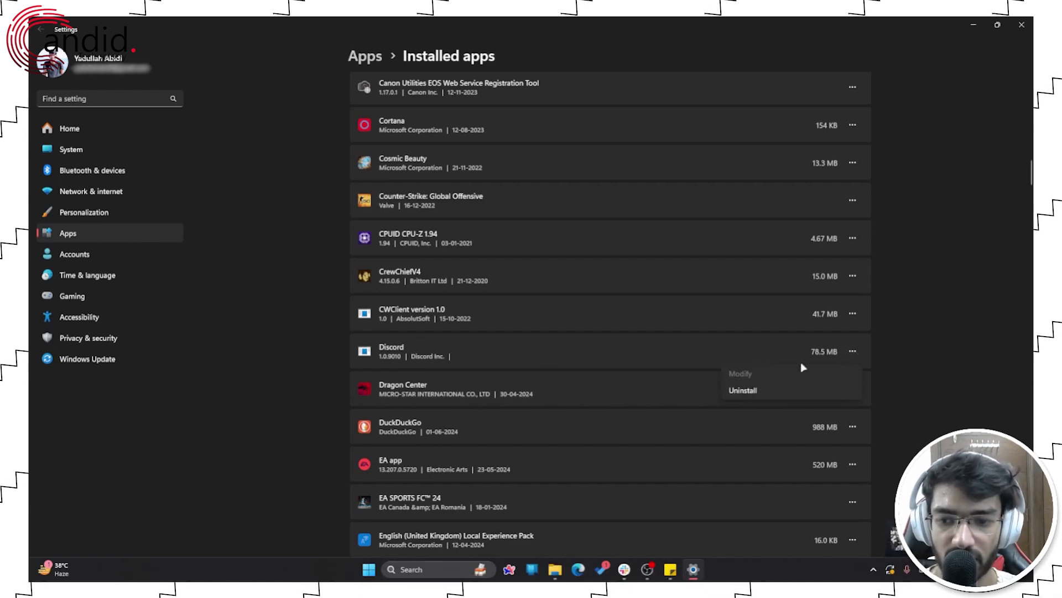
{"action": "left_click", "coordinate": [744, 391]}
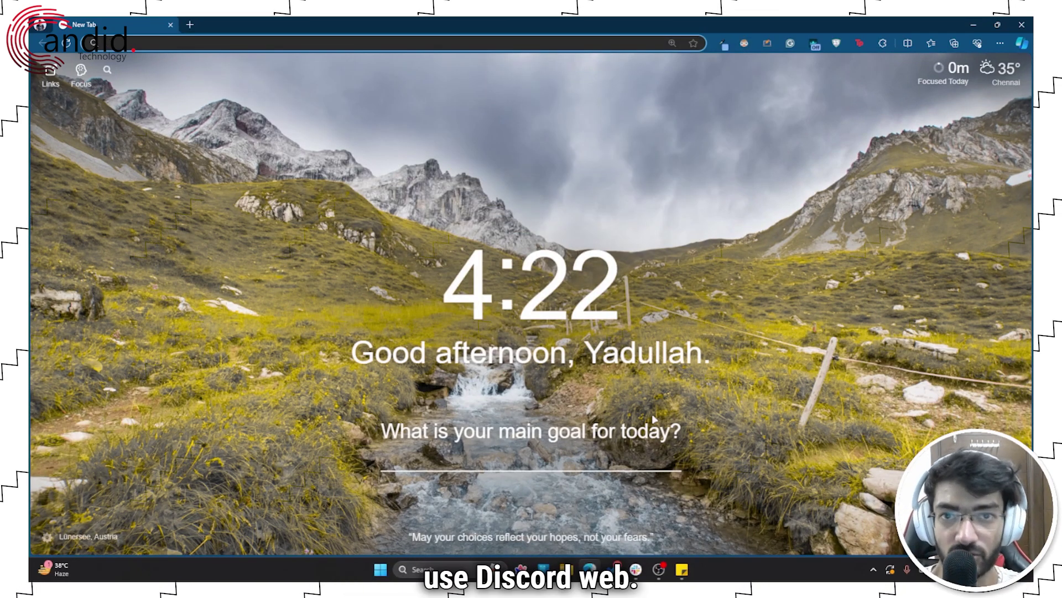
Go to discord.com in the web browser and open the browser version of Discord.
{"action": "type", "text": "discor"}
{"action": "key", "text": "Return"}
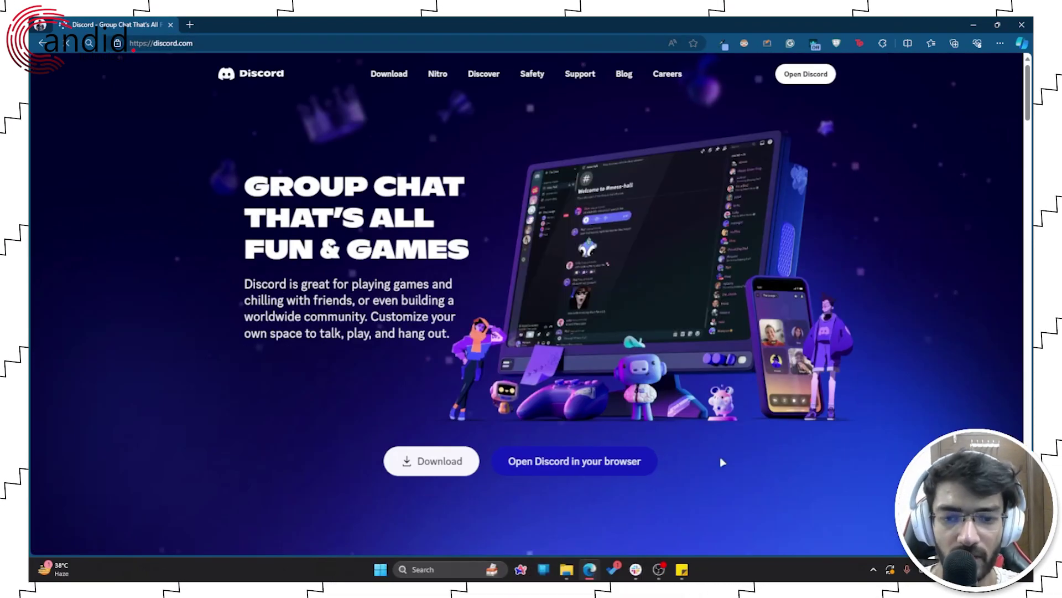
{"action": "left_click", "coordinate": [614, 462]}
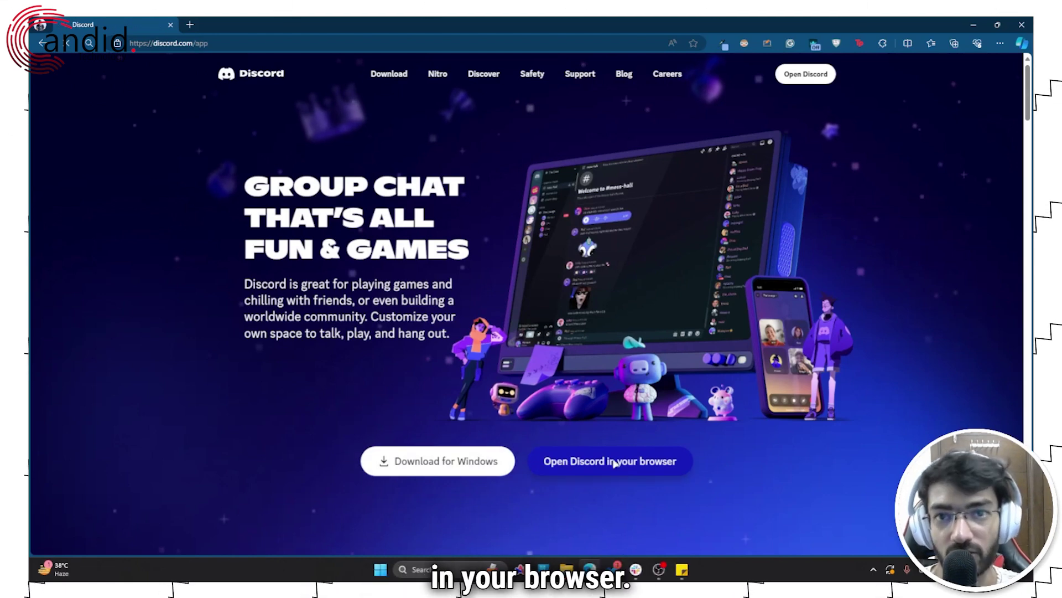